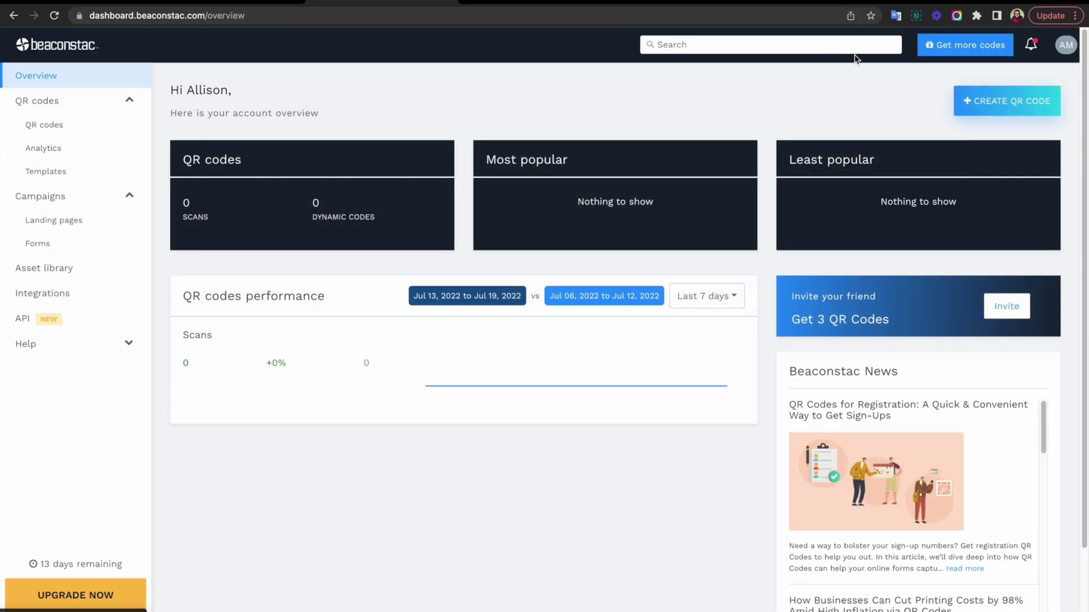
# Start a vCard business card QR code and enter the contact's first name, last name and designation CEO
pyautogui.click(987, 101)
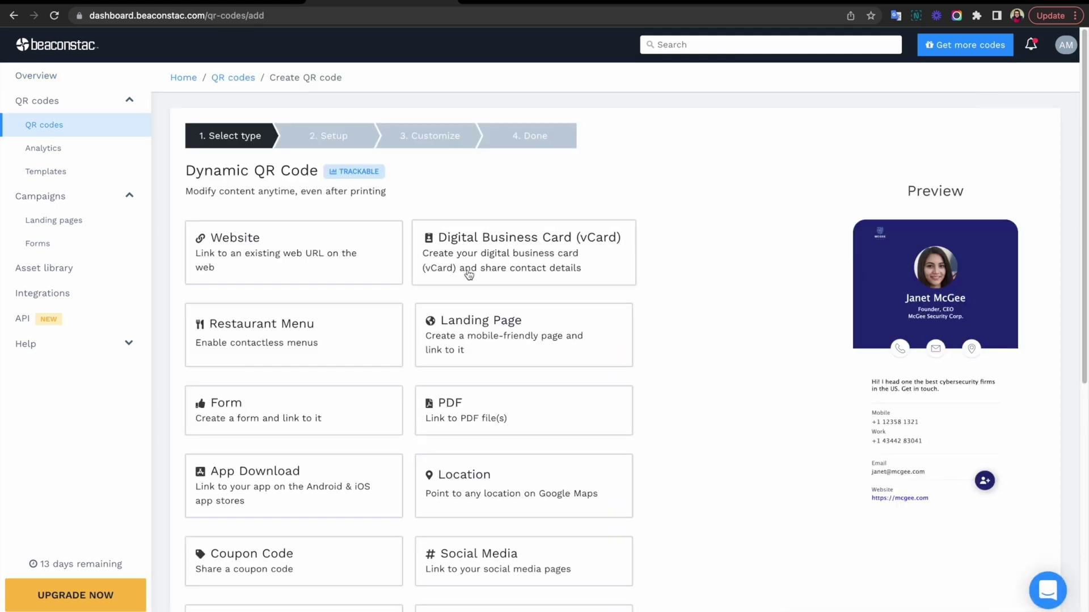
pyautogui.click(463, 263)
pyautogui.tripleClick(280, 247)
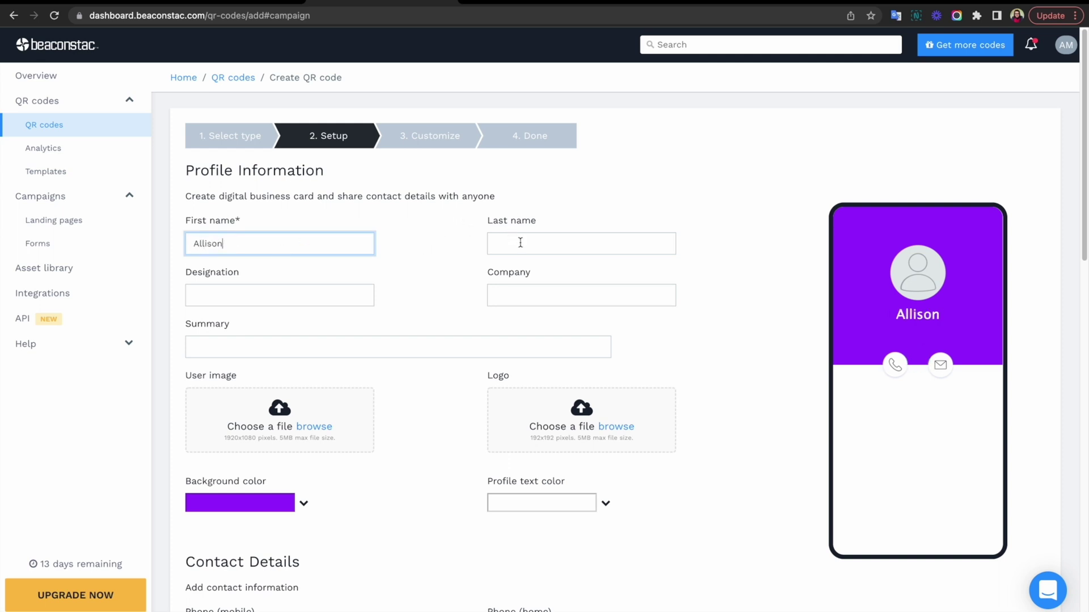
pyautogui.click(516, 243)
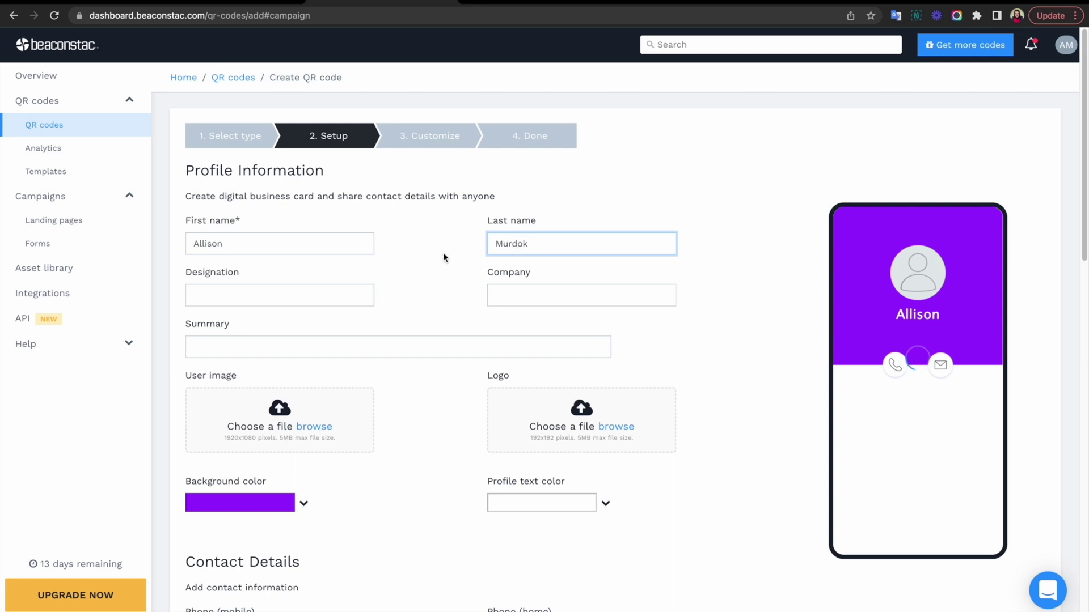
pyautogui.press('Tab')
pyautogui.write('CEO')
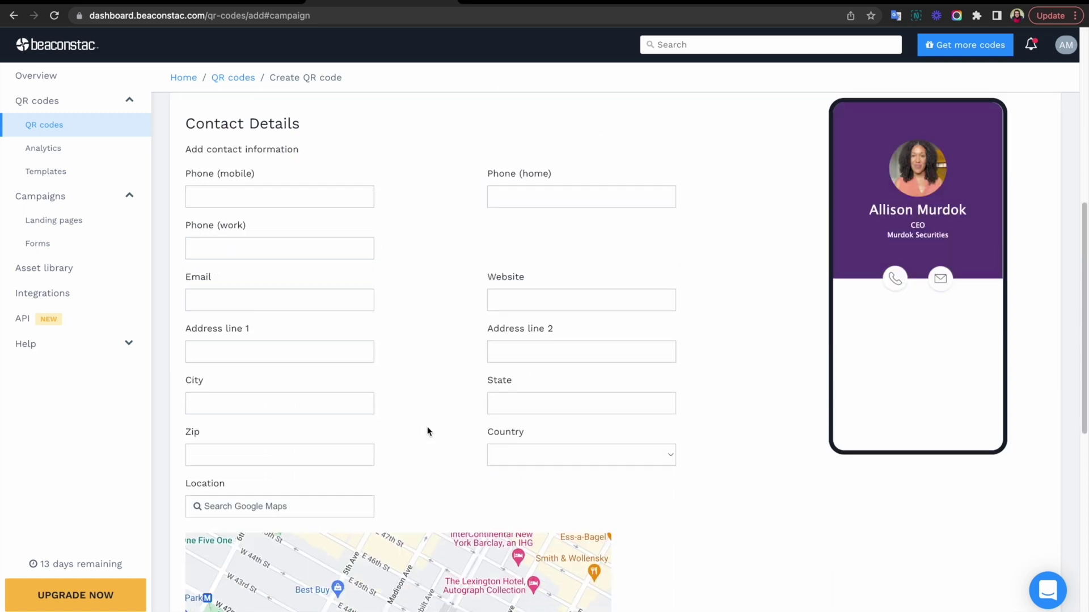
# Fill in the contact's mobile phone number and e-mail address
pyautogui.click(211, 195)
pyautogui.press('Tab')
pyautogui.click(258, 207)
pyautogui.click(226, 307)
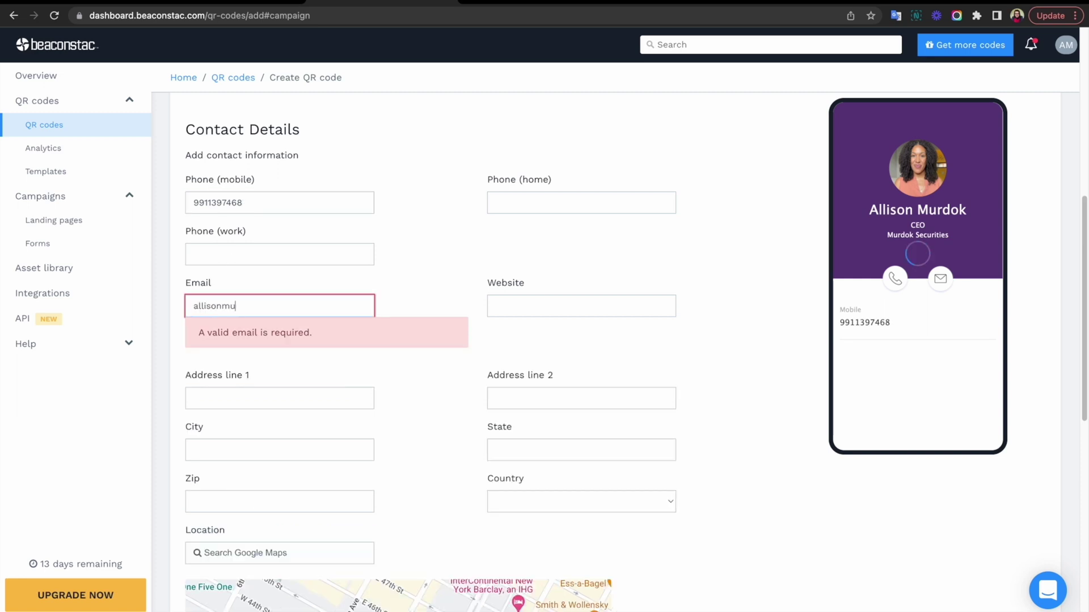
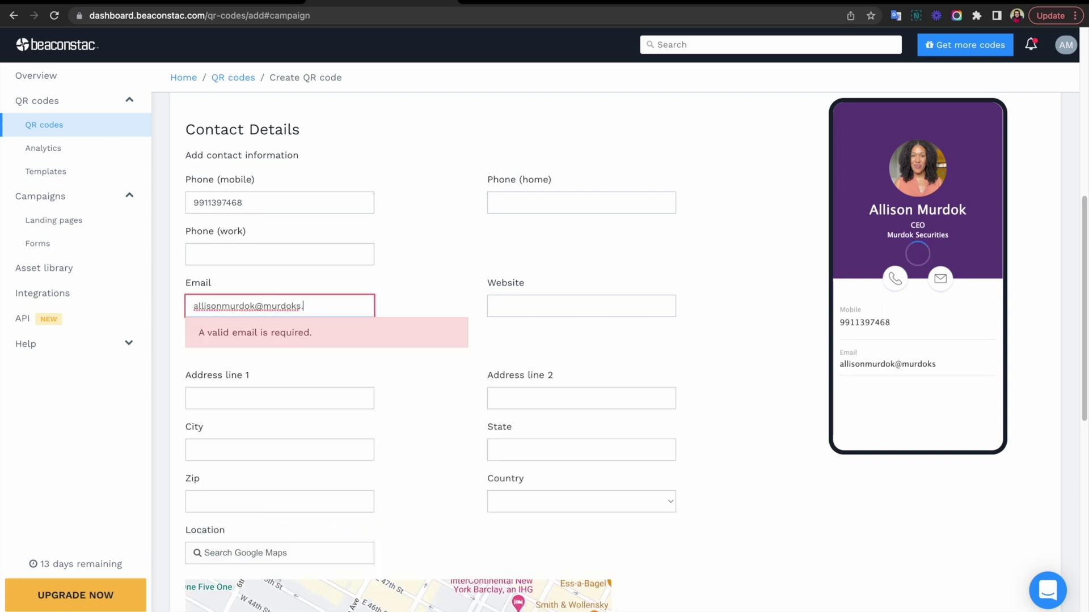
# Add Instagram, LinkedIn and Twitter links, each with the contact's username
pyautogui.scroll(-8, 397, 317)
pyautogui.click(291, 402)
pyautogui.doubleClick(631, 518)
pyautogui.click(432, 402)
pyautogui.click(362, 399)
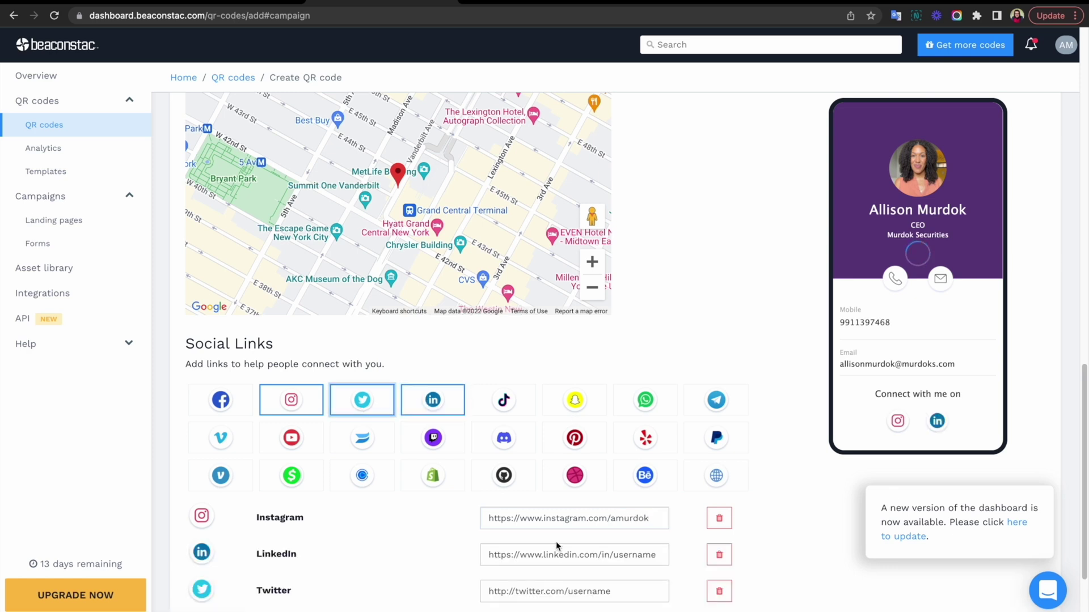
pyautogui.doubleClick(634, 554)
pyautogui.doubleClick(582, 594)
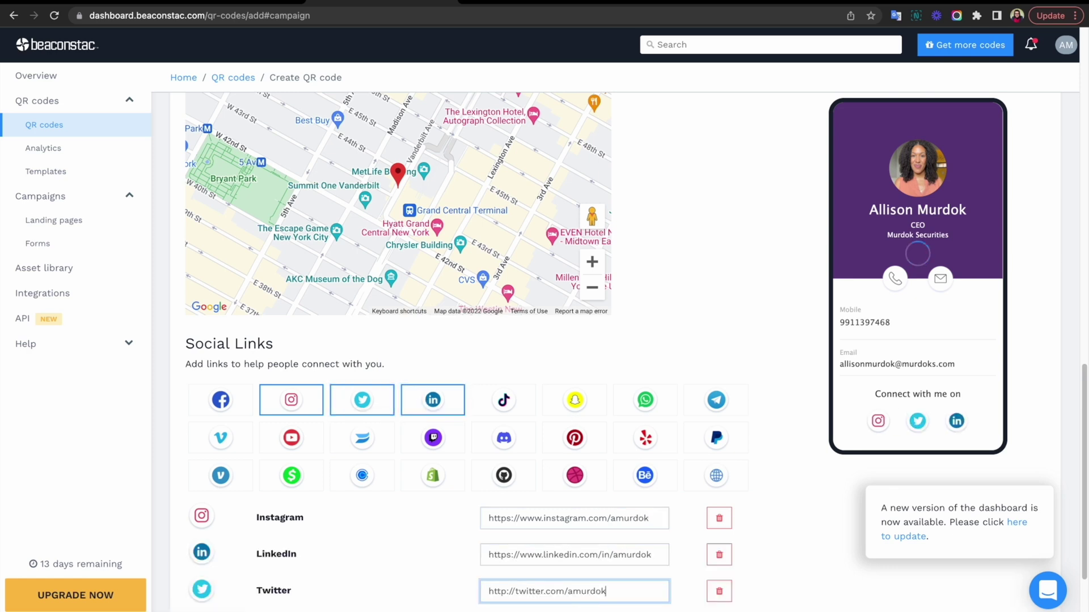
# Move to design customization and make both eye centres and eye frames circular
pyautogui.scroll(-2, 581, 598)
pyautogui.click(211, 543)
pyautogui.click(278, 243)
pyautogui.click(308, 404)
pyautogui.click(328, 556)
pyautogui.click(349, 238)
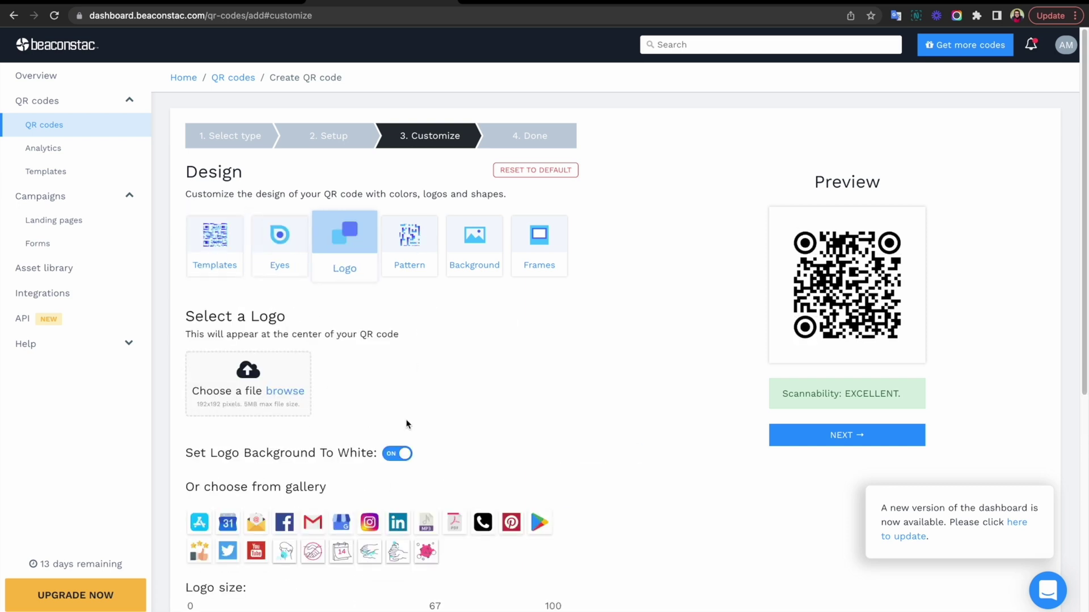
# Use the profile photo from the Uncategorized folder as the QR code logo
pyautogui.click(278, 393)
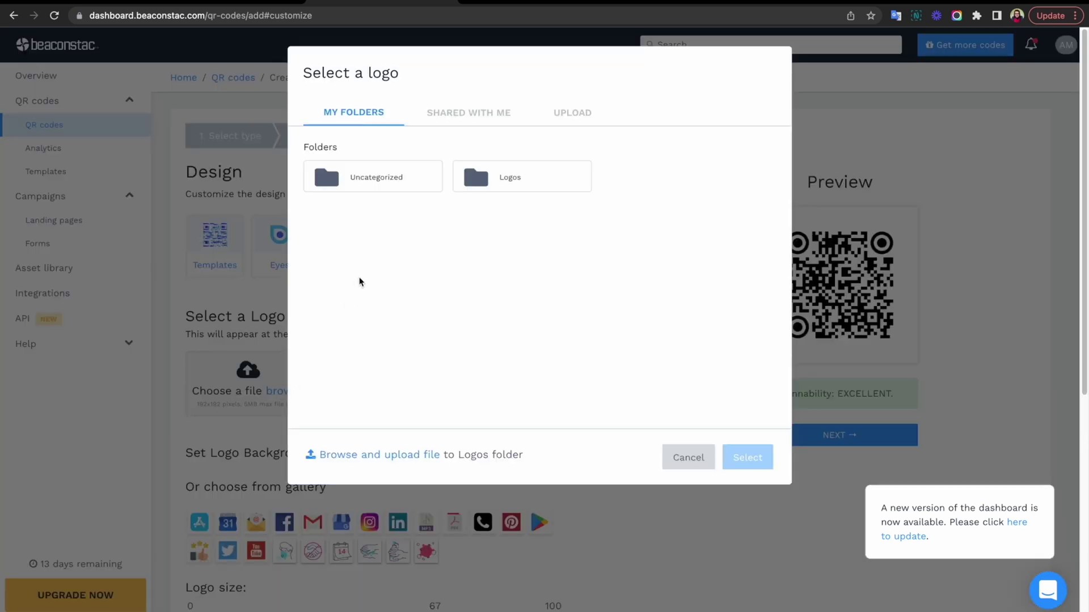
pyautogui.click(389, 177)
pyautogui.click(372, 226)
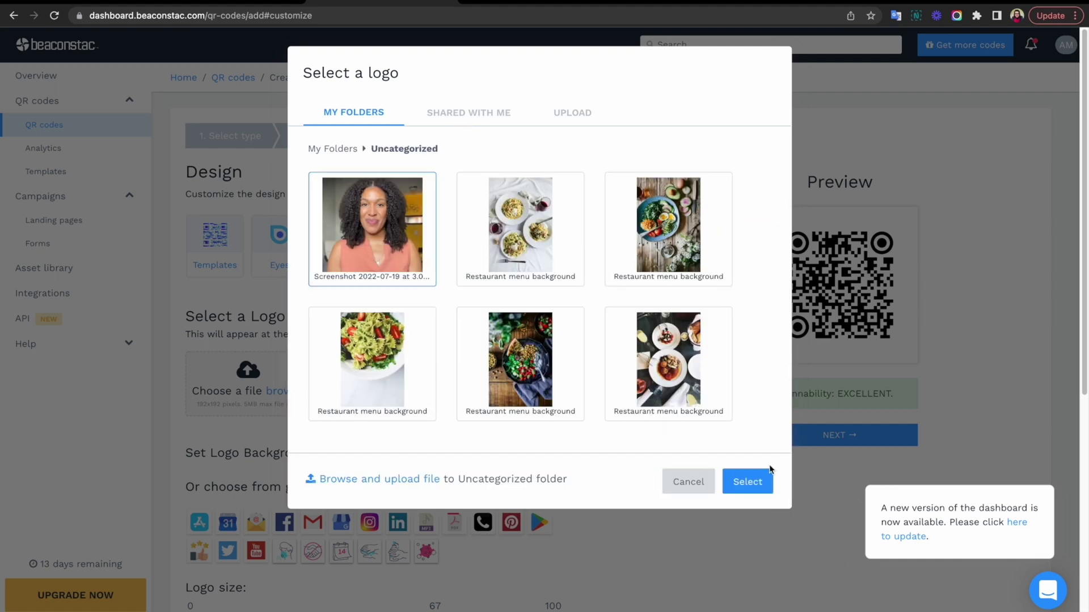
pyautogui.click(763, 480)
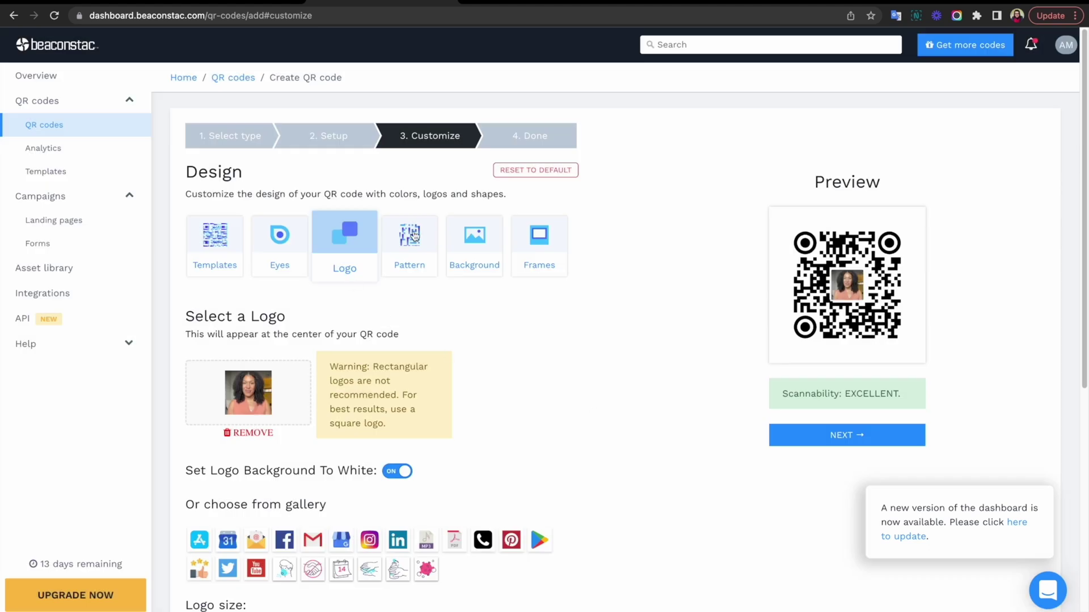
# Colour the data pattern a deep purple
pyautogui.click(410, 238)
pyautogui.click(322, 506)
pyautogui.click(297, 433)
pyautogui.click(275, 370)
pyautogui.click(494, 379)
# Add the purple bar SCAN ME frame around the code
pyautogui.scroll(1, 494, 379)
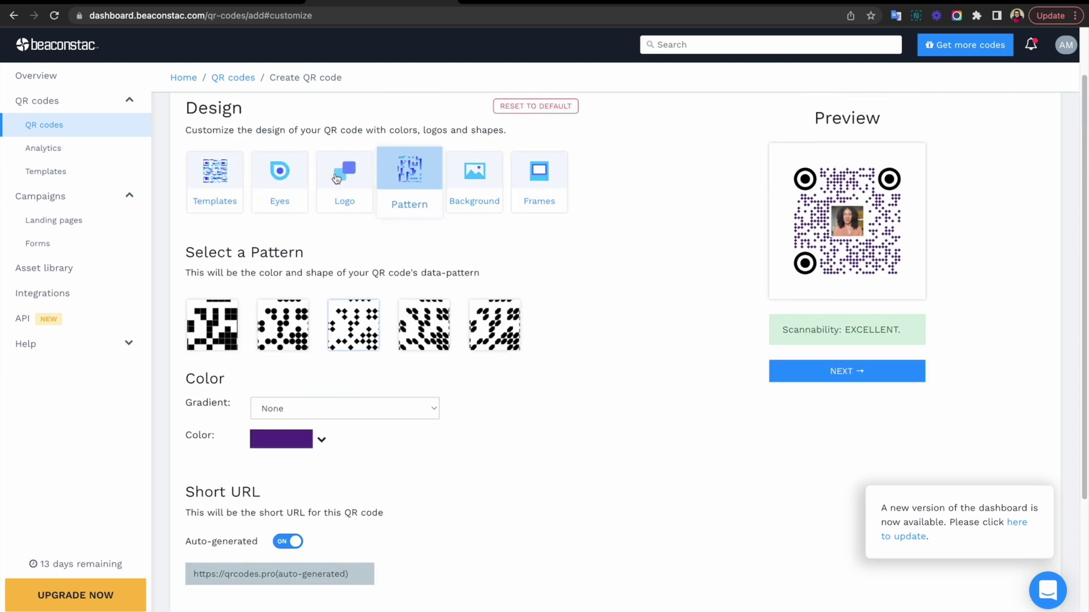
pyautogui.click(337, 180)
pyautogui.click(471, 180)
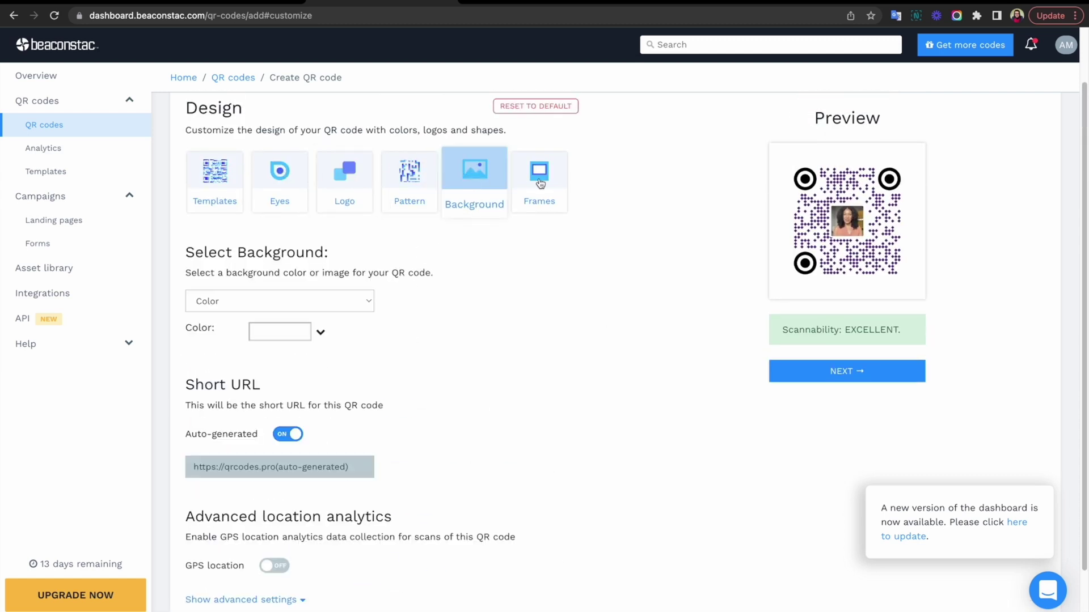
pyautogui.click(540, 183)
pyautogui.click(513, 384)
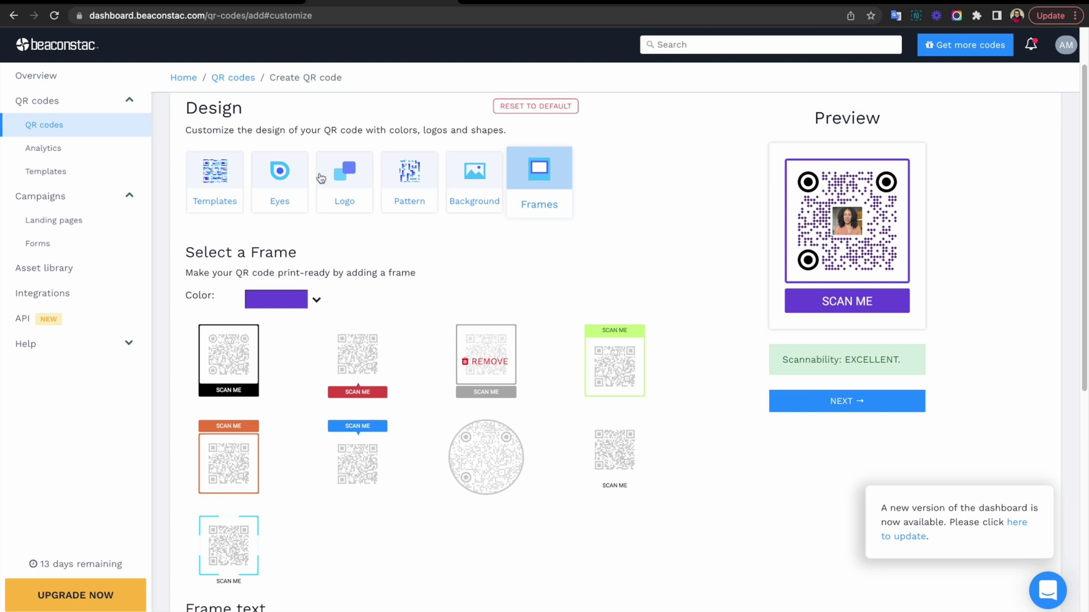
# Make the eye centres dark purple and save the design to finish the code
pyautogui.click(279, 180)
pyautogui.scroll(-2, 329, 357)
pyautogui.click(296, 248)
pyautogui.click(293, 370)
pyautogui.moveTo(282, 315); pyautogui.dragTo(245, 306)
pyautogui.click(603, 426)
pyautogui.scroll(2, 603, 426)
pyautogui.click(820, 448)
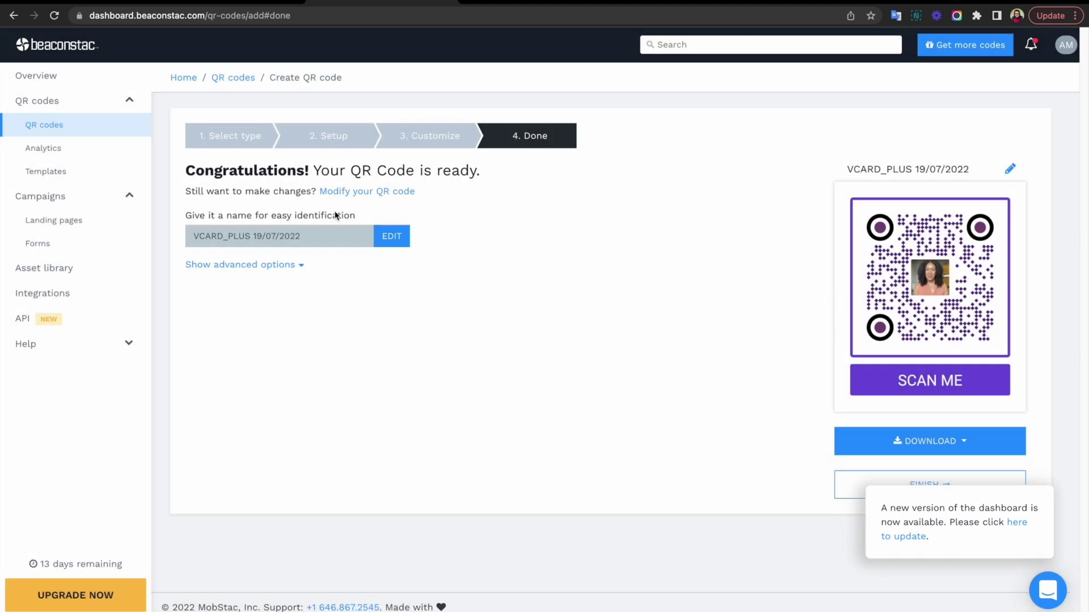
# Open the DOWNLOAD dropdown showing the PNG, JPG and Custom format choices
pyautogui.click(908, 442)
pyautogui.click(908, 442)
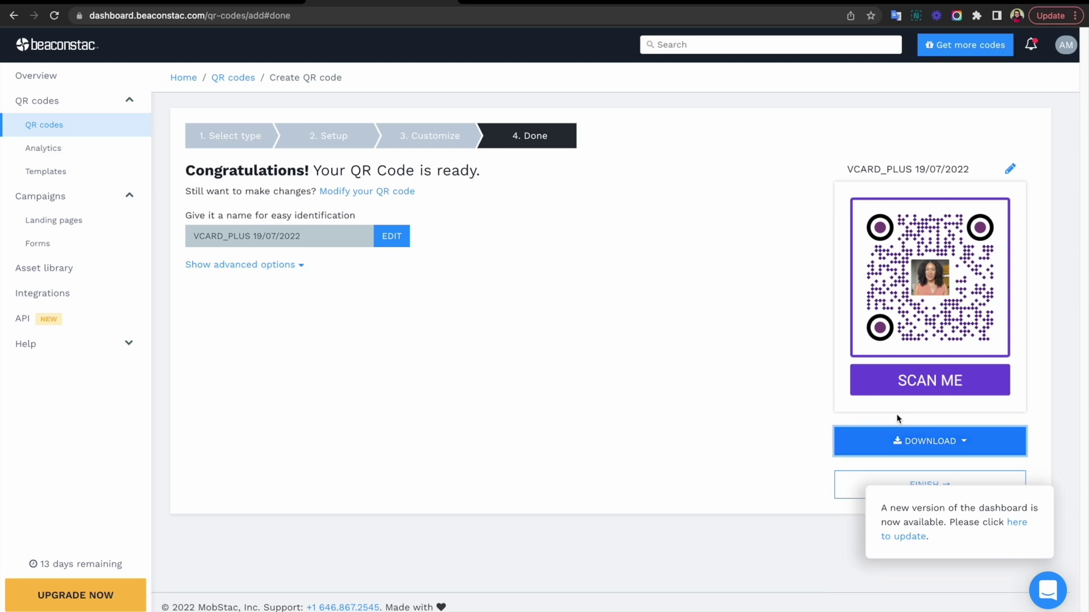
pyautogui.click(889, 441)
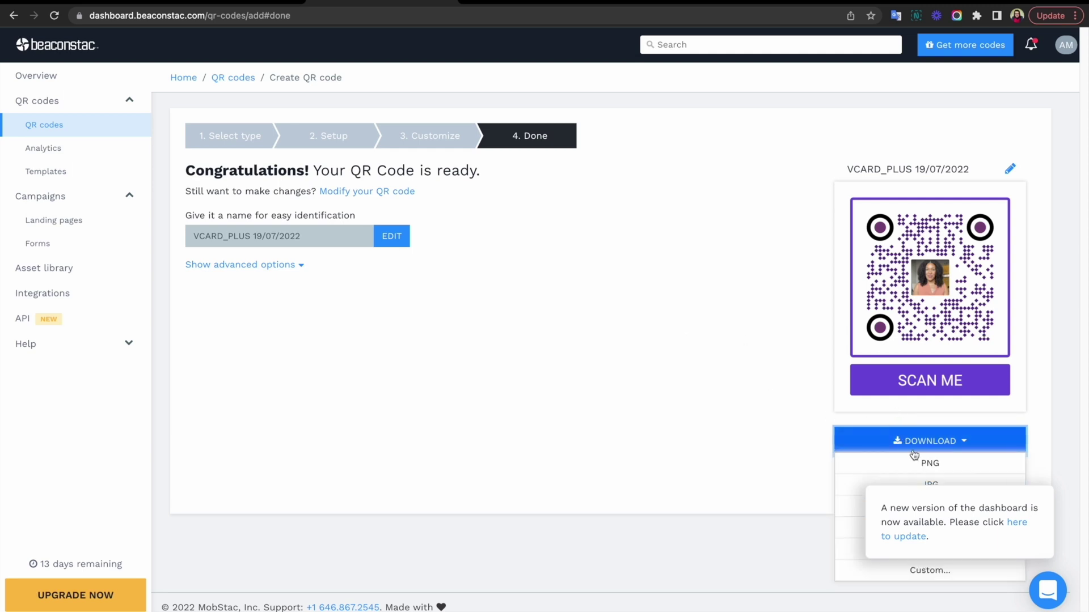
pyautogui.click(808, 440)
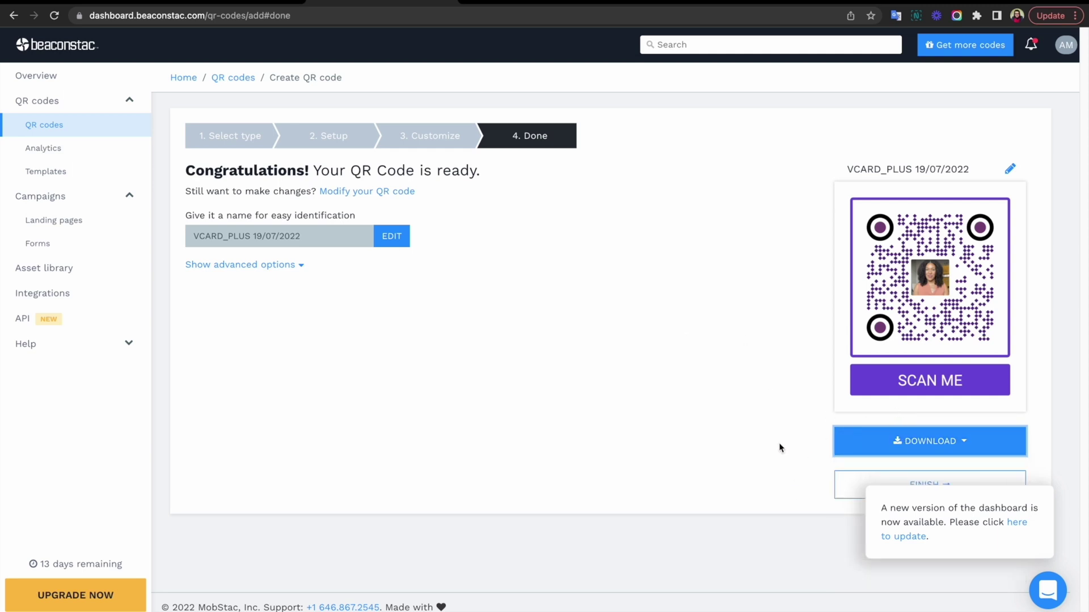
pyautogui.click(908, 441)
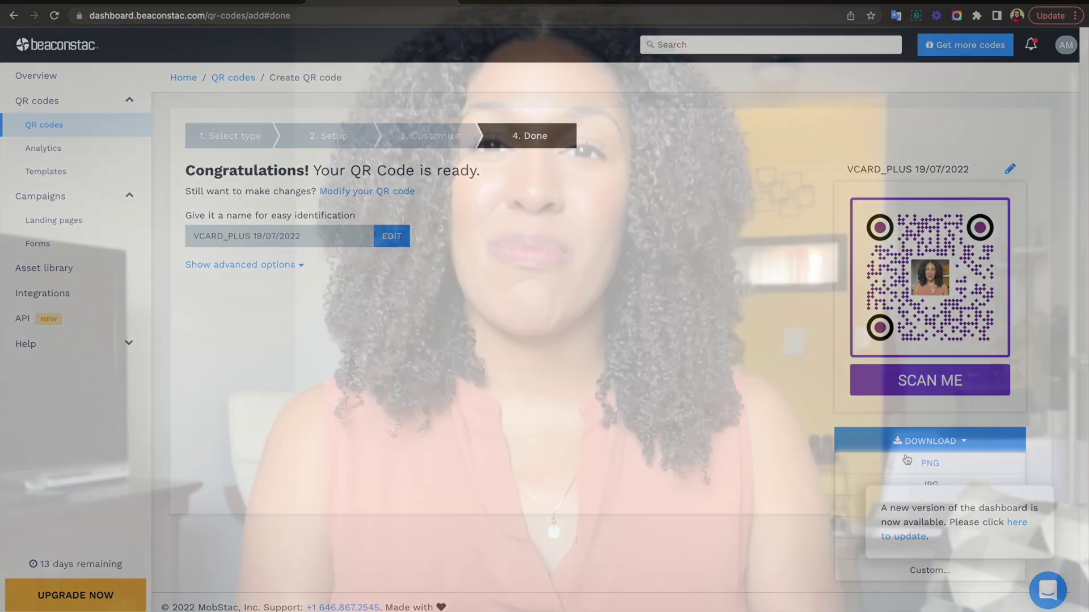